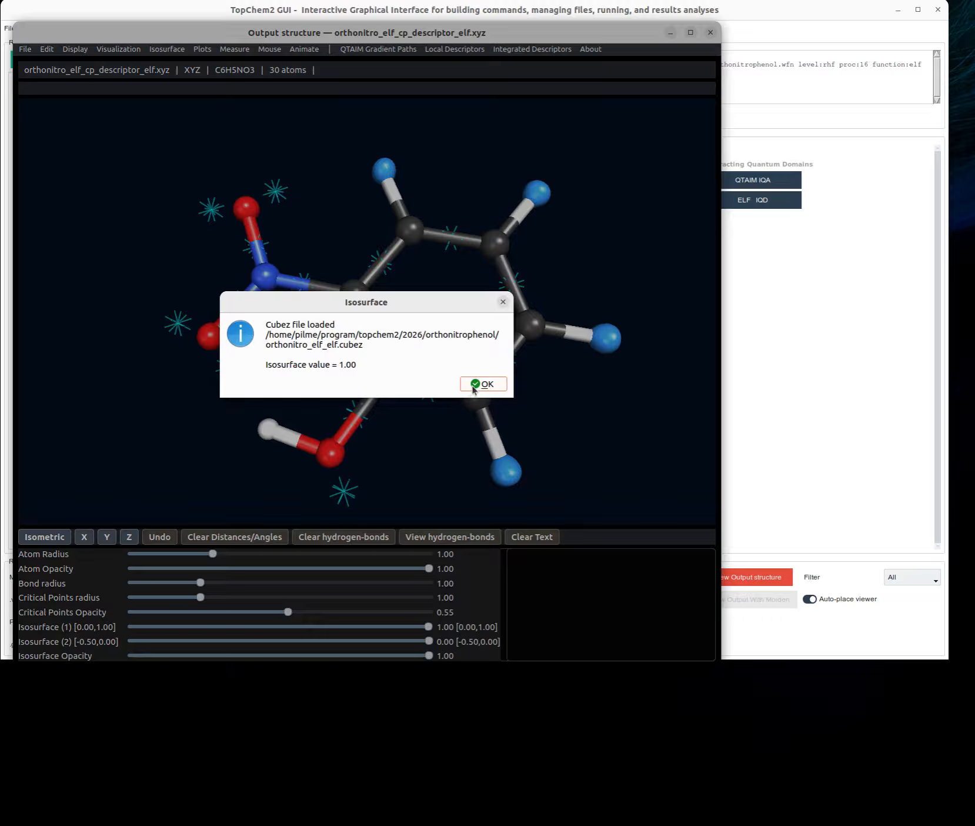
- Acknowledge the loaded ELF cubez file and set the Isosurface (1) value to 0.89
{"action": "left_click", "coordinate": [486, 387]}
{"action": "left_click_drag", "start_coordinate": [326, 394], "coordinate": [306, 422]}
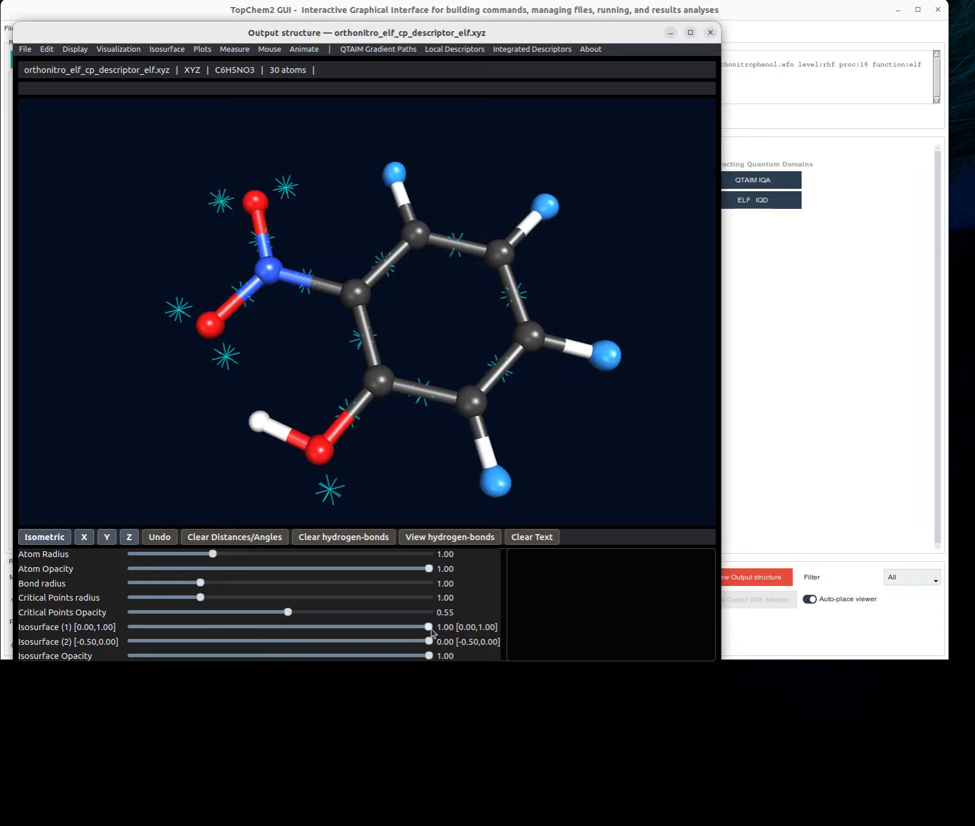
{"action": "left_click_drag", "start_coordinate": [429, 629], "coordinate": [398, 632]}
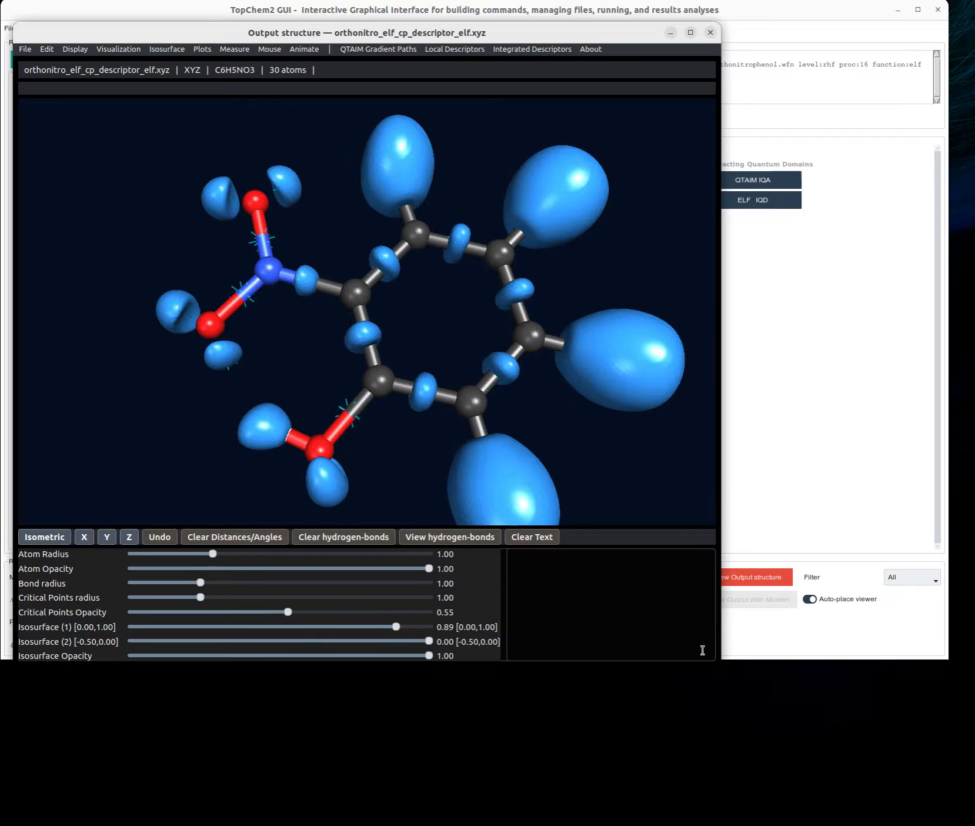
- Enlarge the structure viewer window and lower the Isosurface (1) value to 0.78
{"action": "left_click_drag", "start_coordinate": [723, 666], "coordinate": [793, 737]}
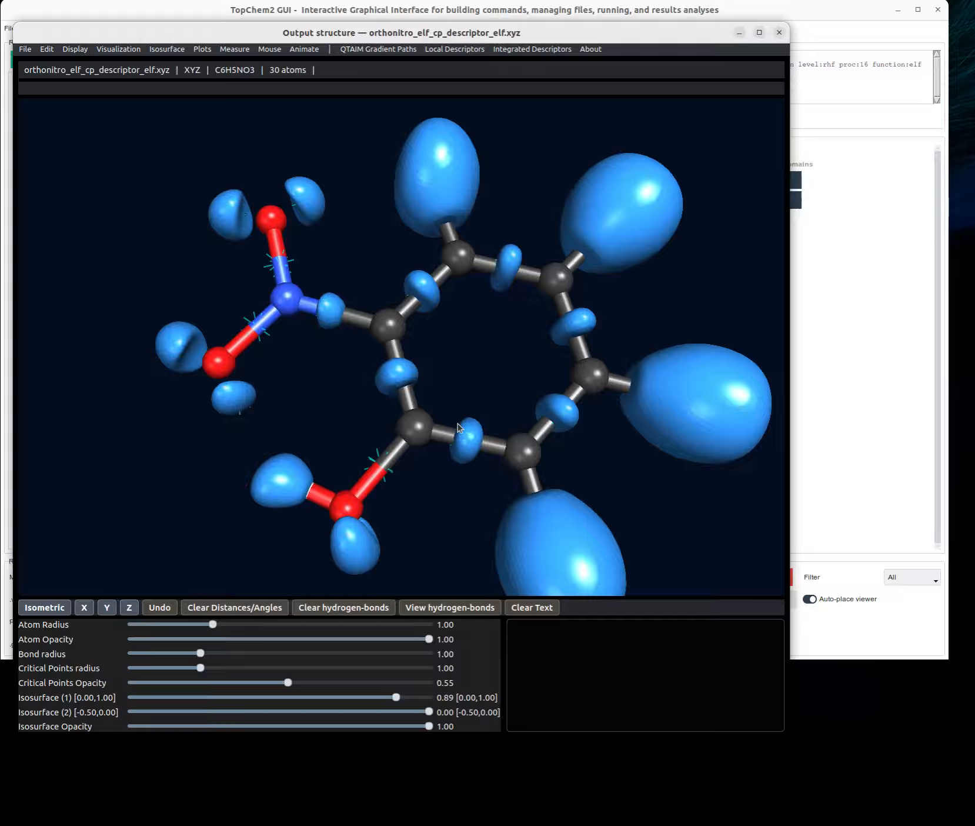
{"action": "scroll", "coordinate": [458, 423], "scroll_direction": "up", "scroll_amount": 5}
{"action": "scroll", "coordinate": [459, 427], "scroll_direction": "up", "scroll_amount": 5}
{"action": "scroll", "coordinate": [460, 427], "scroll_direction": "down", "scroll_amount": 10}
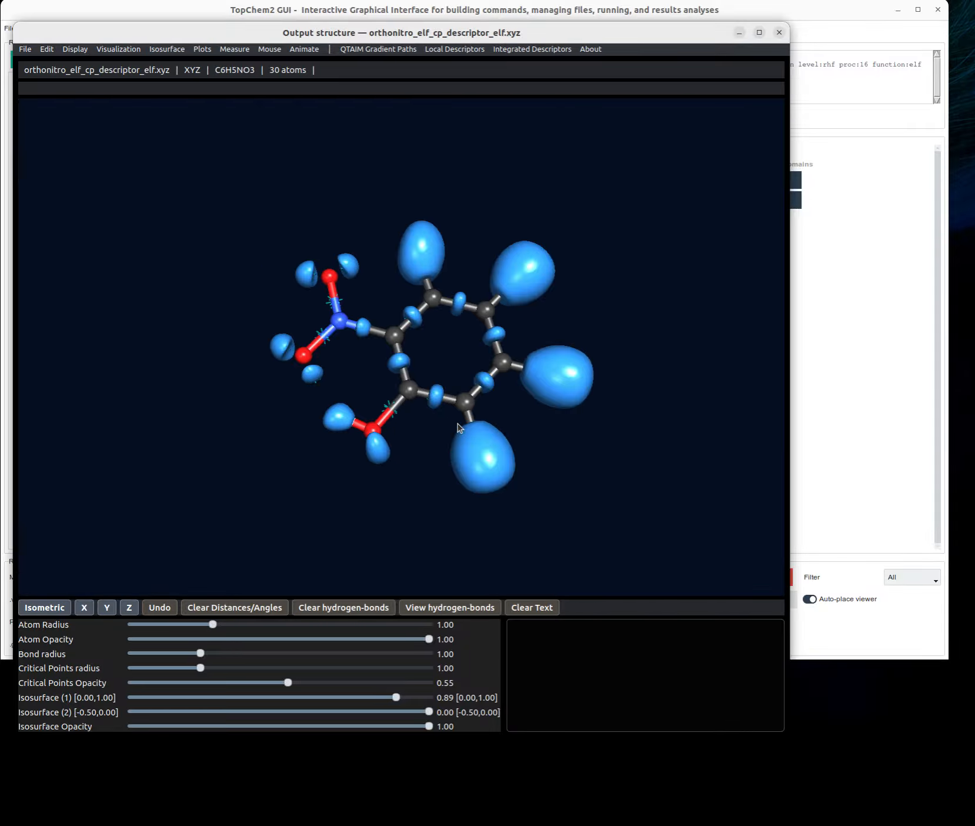
{"action": "scroll", "coordinate": [460, 428], "scroll_direction": "up", "scroll_amount": 1}
{"action": "left_click_drag", "start_coordinate": [460, 427], "coordinate": [398, 487]}
{"action": "scroll", "coordinate": [404, 475], "scroll_direction": "up", "scroll_amount": 1}
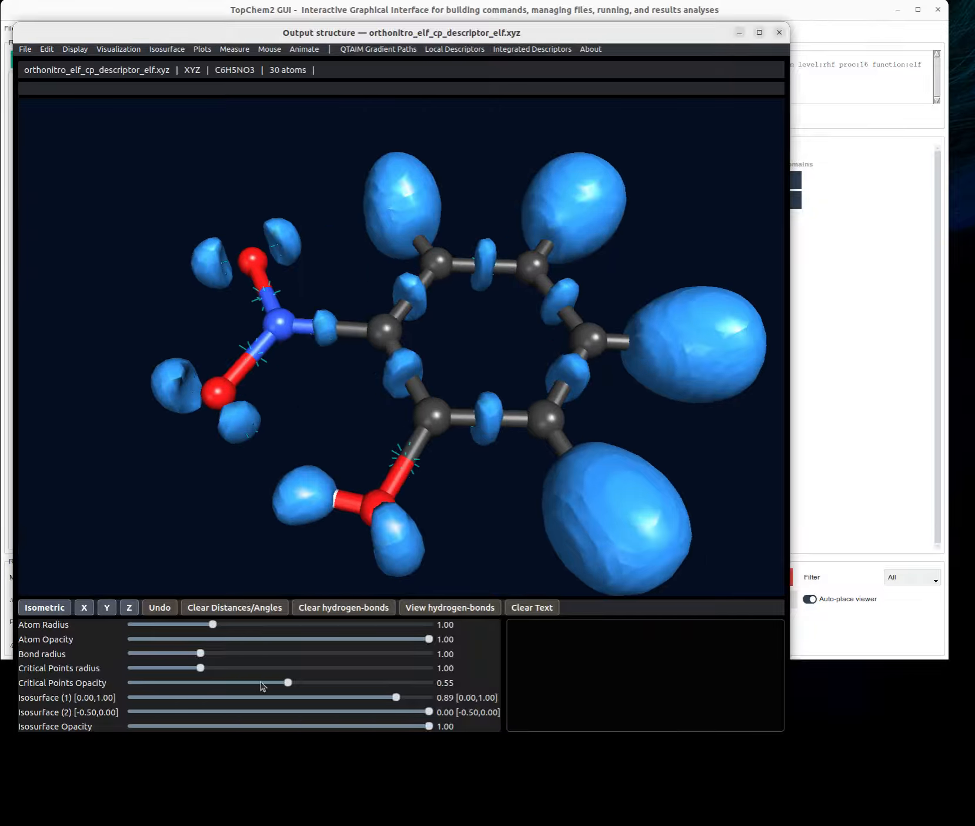
{"action": "left_click_drag", "start_coordinate": [396, 699], "coordinate": [362, 700]}
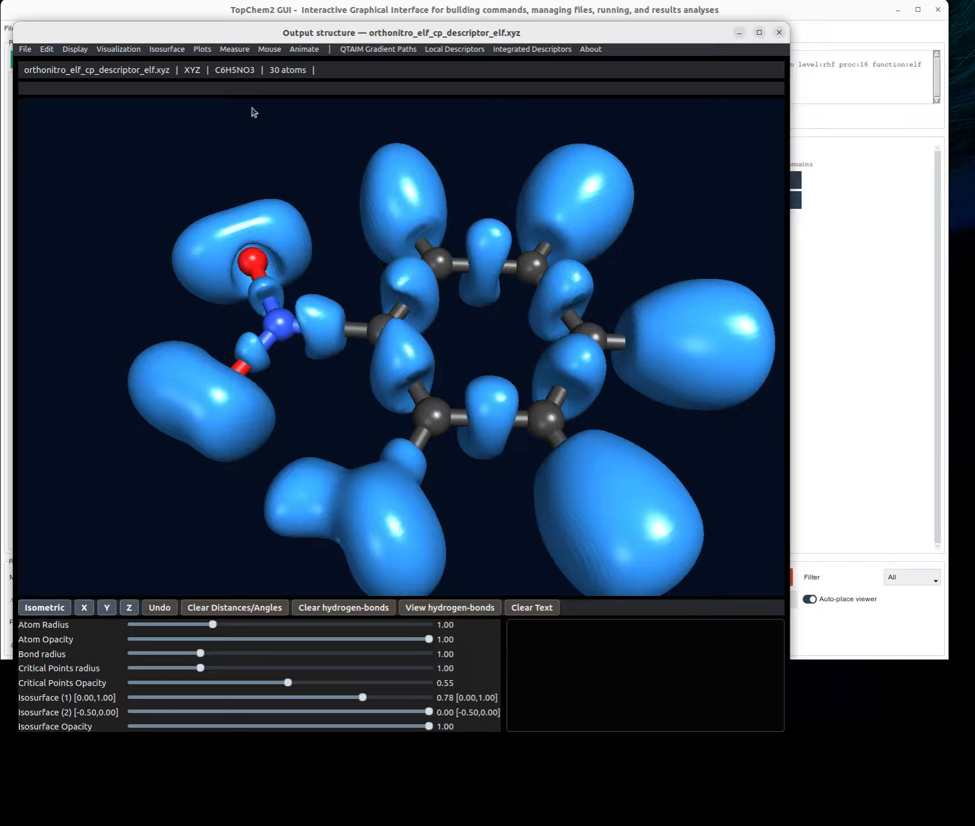
- Load orthonitro_elf_esyn.cube as the color cube for the isosurface and acknowledge the load
{"action": "left_click", "coordinate": [175, 56]}
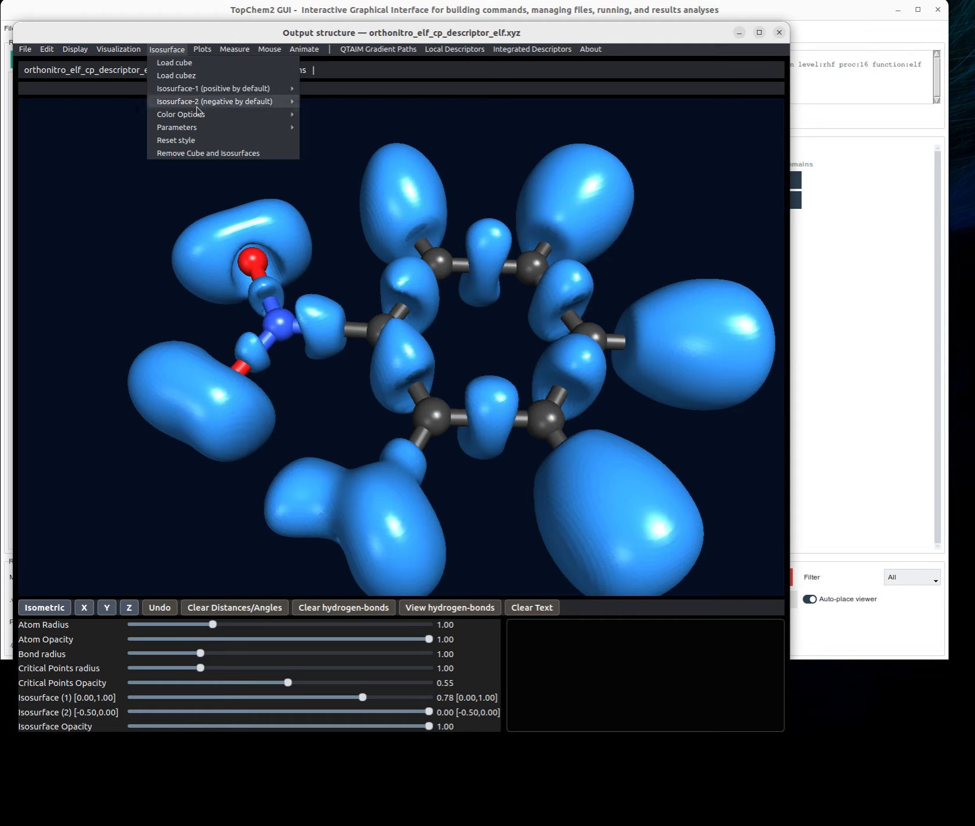
{"action": "mouse_move", "coordinate": [197, 106]}
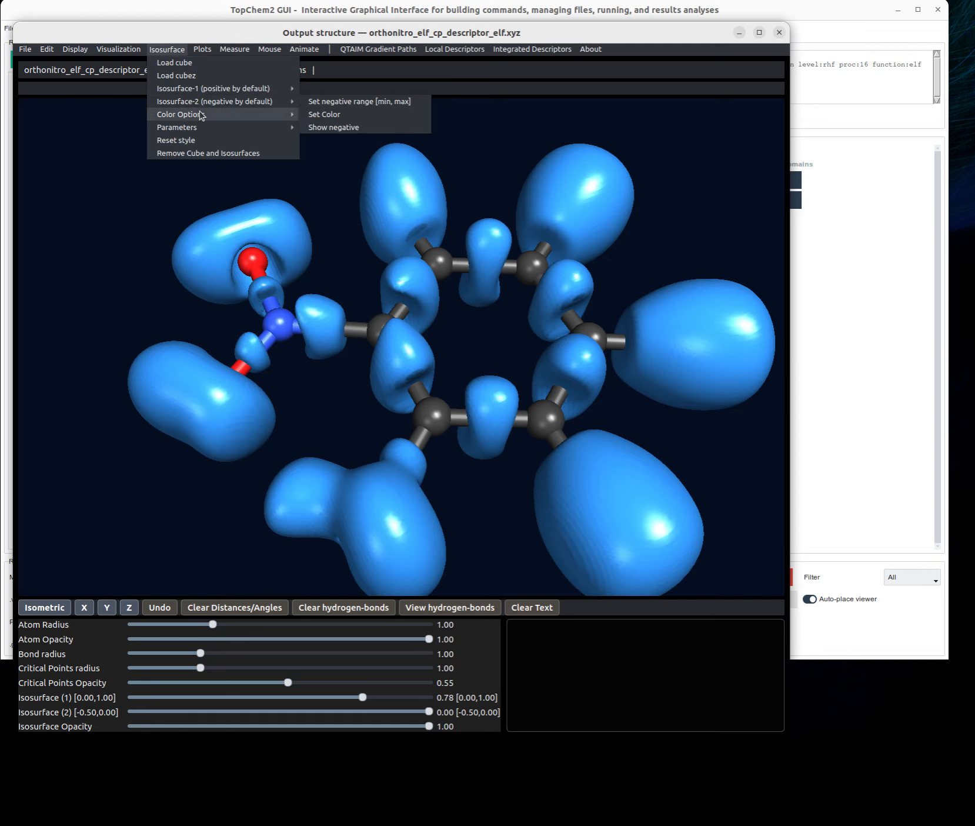
{"action": "left_click", "coordinate": [334, 118]}
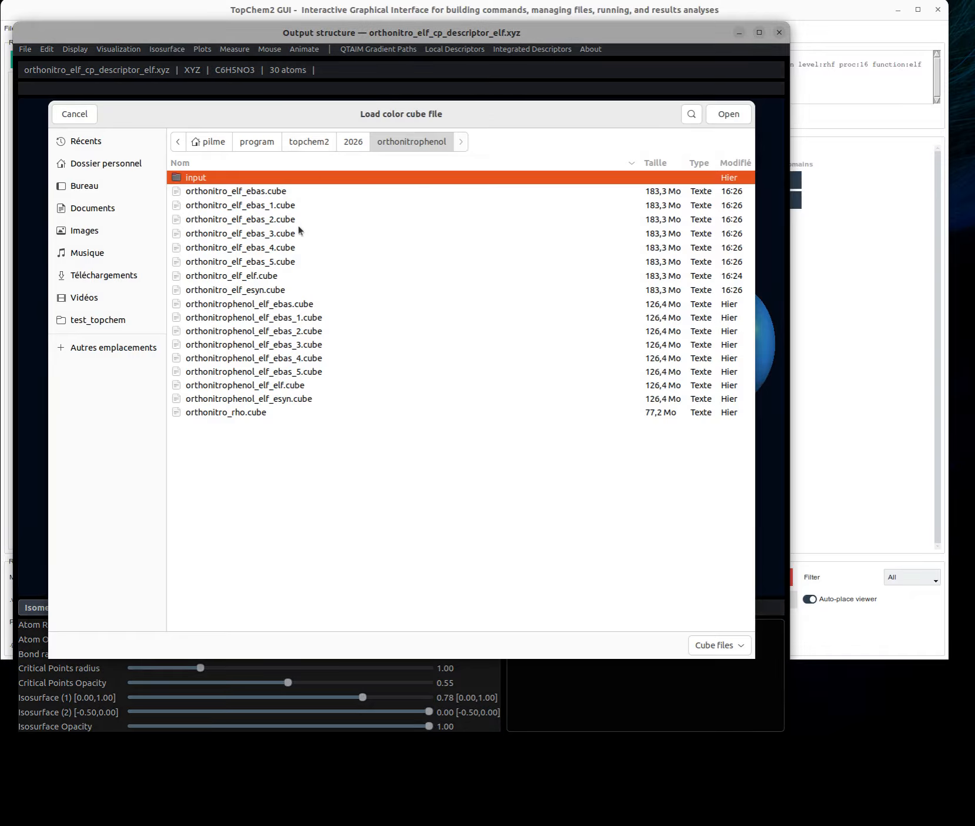
{"action": "left_click", "coordinate": [260, 294]}
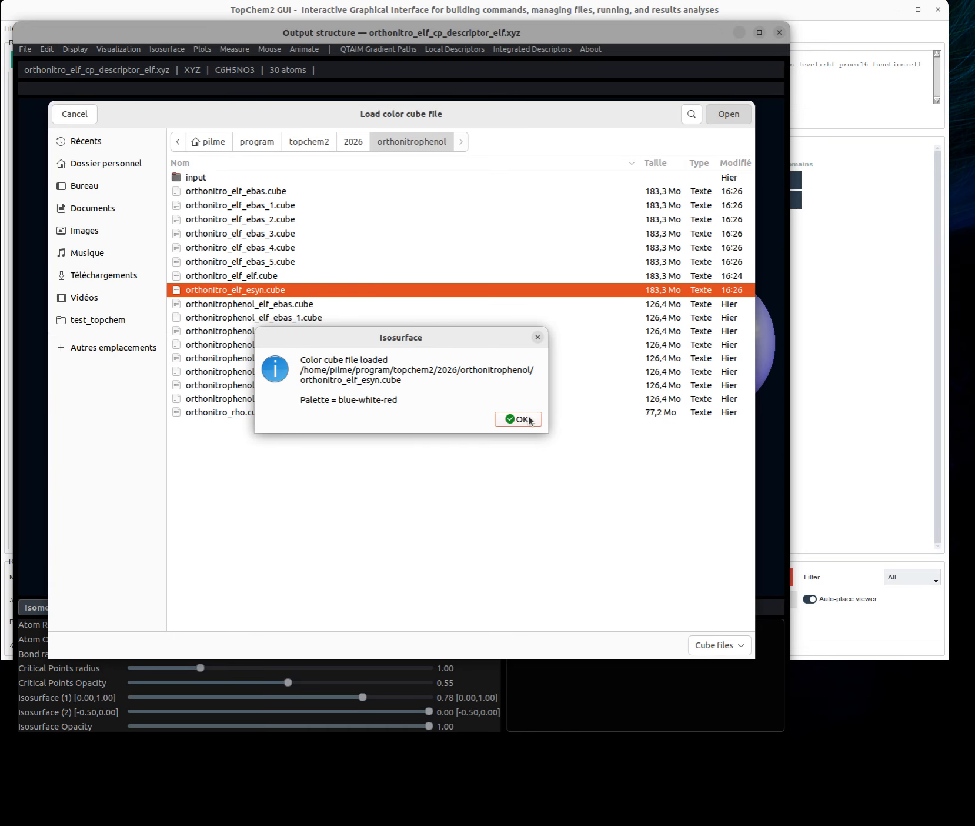
{"action": "left_click", "coordinate": [518, 419]}
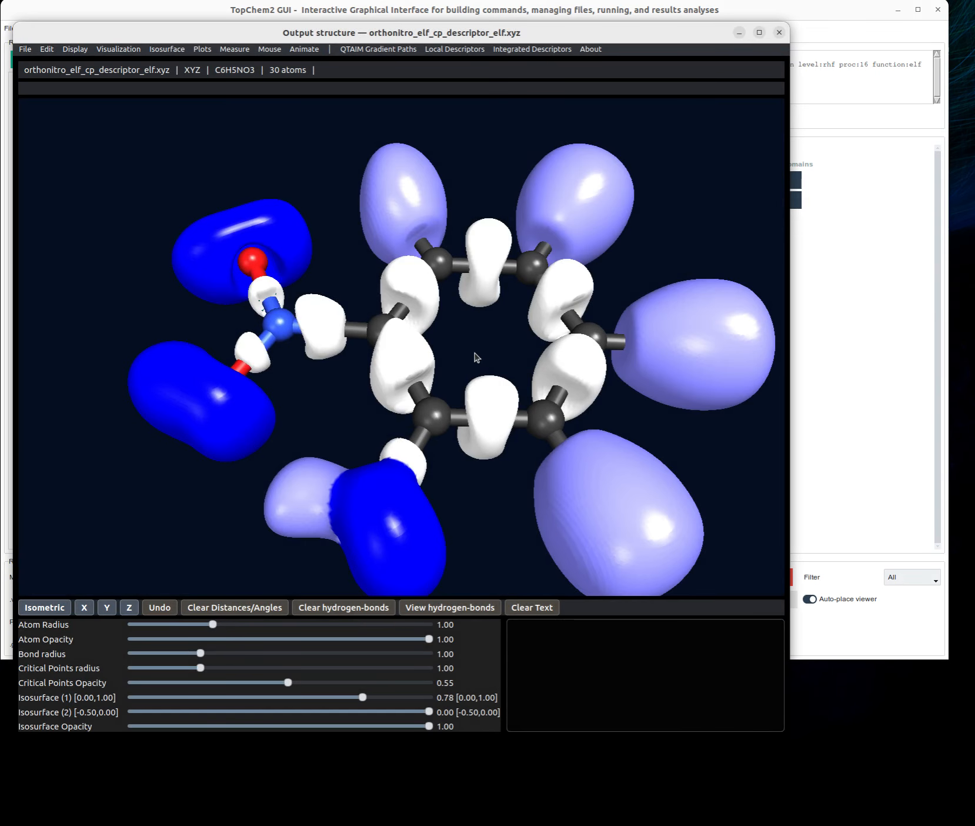
{"action": "left_click_drag", "start_coordinate": [472, 351], "coordinate": [498, 342]}
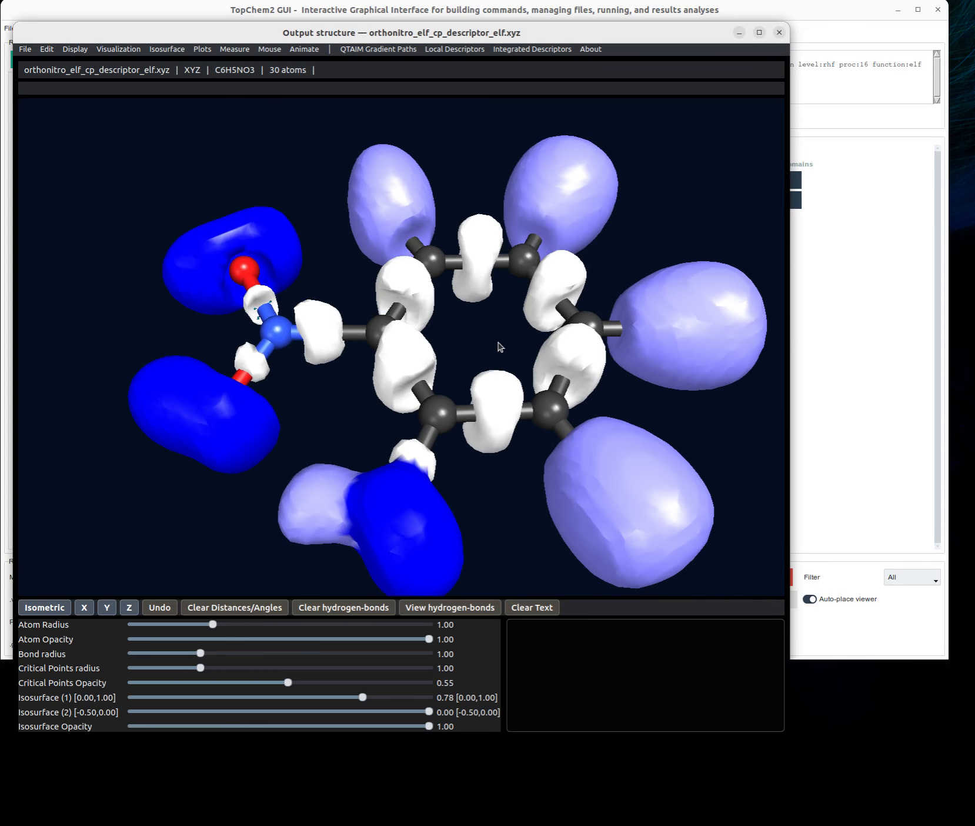
- Change the isosurface color palette to ELF basins
{"action": "left_click", "coordinate": [182, 54]}
{"action": "left_click", "coordinate": [182, 54]}
{"action": "left_click", "coordinate": [182, 55]}
{"action": "mouse_move", "coordinate": [205, 55]}
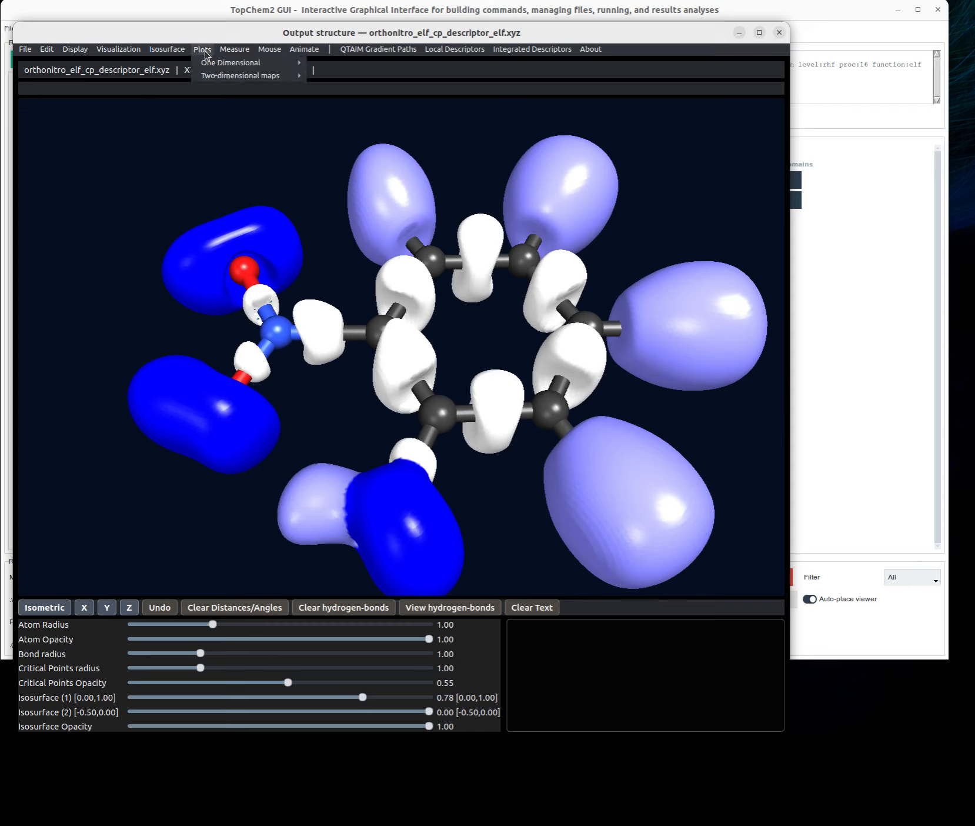
{"action": "mouse_move", "coordinate": [214, 113]}
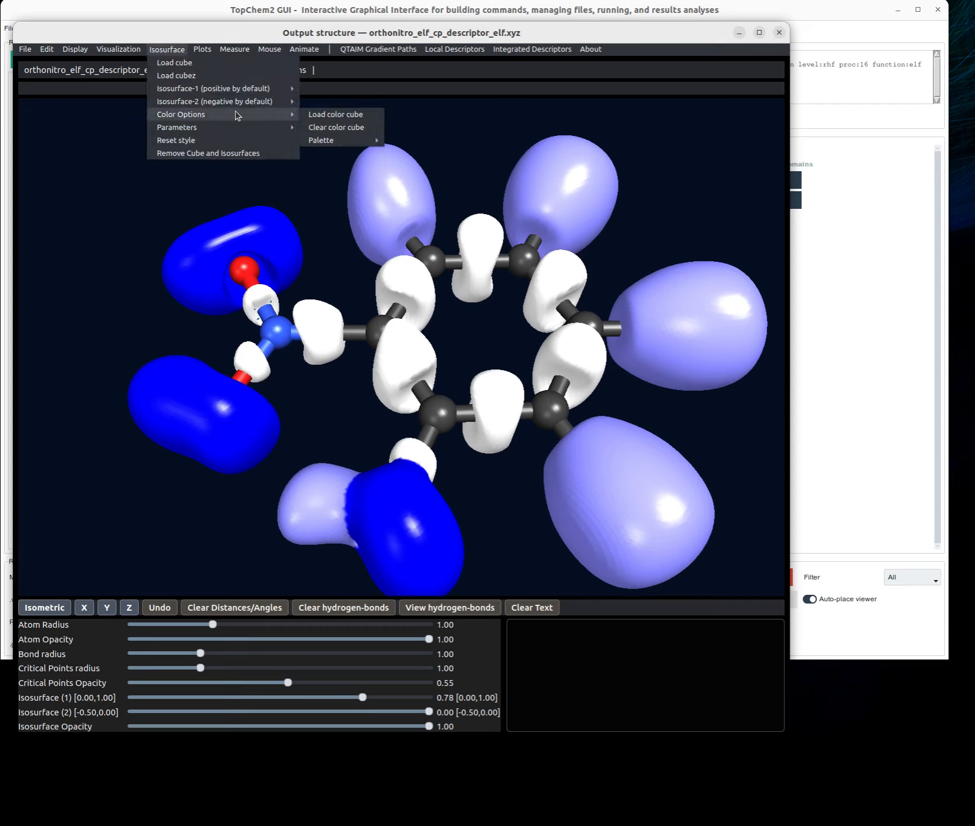
{"action": "mouse_move", "coordinate": [363, 142]}
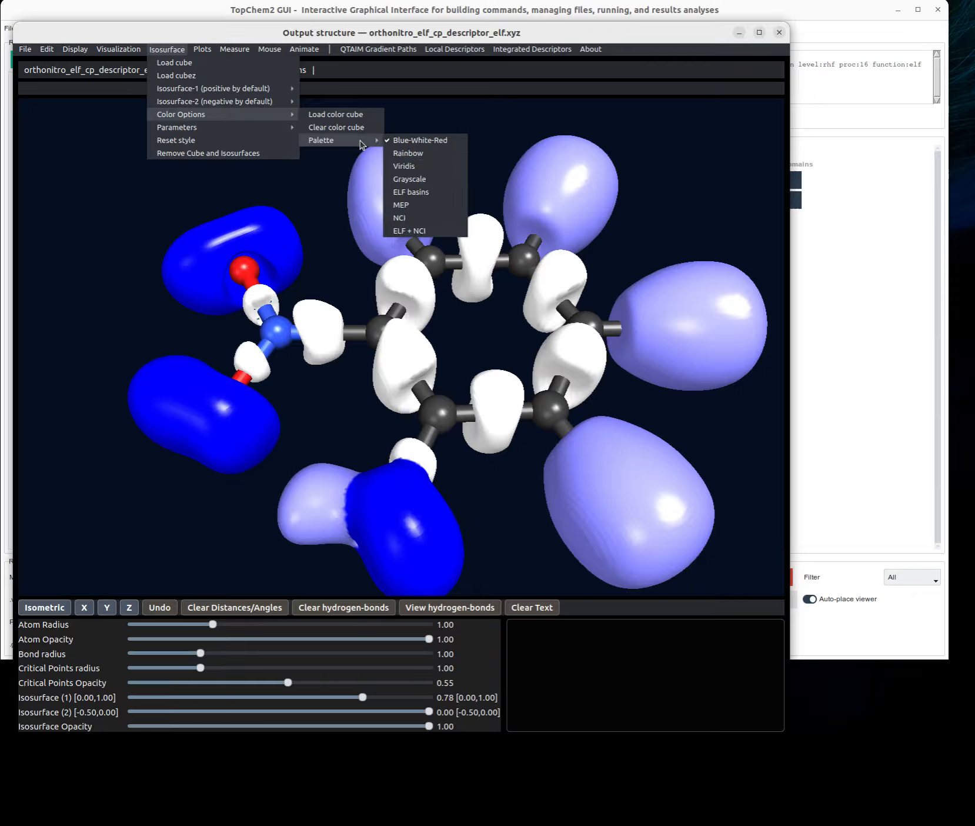
{"action": "left_click", "coordinate": [423, 192]}
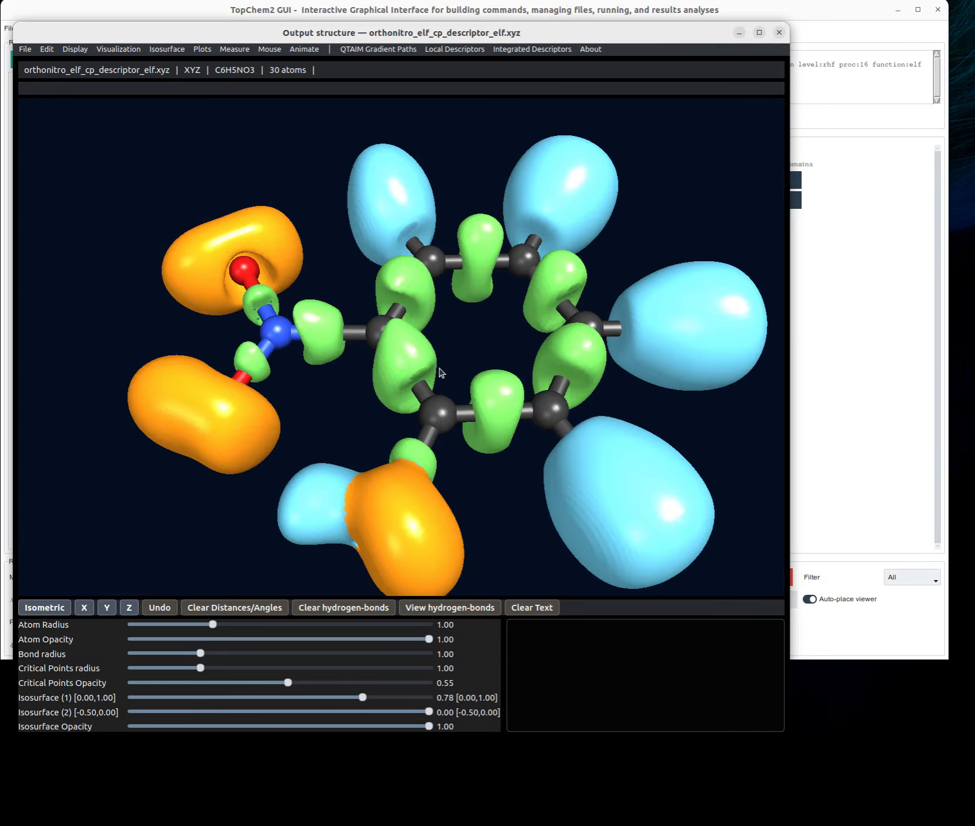
- Lower the Isosurface (1) value to 0.68 and make the isosurface translucent with an opacity of 0.68
{"action": "left_click_drag", "start_coordinate": [360, 703], "coordinate": [330, 700]}
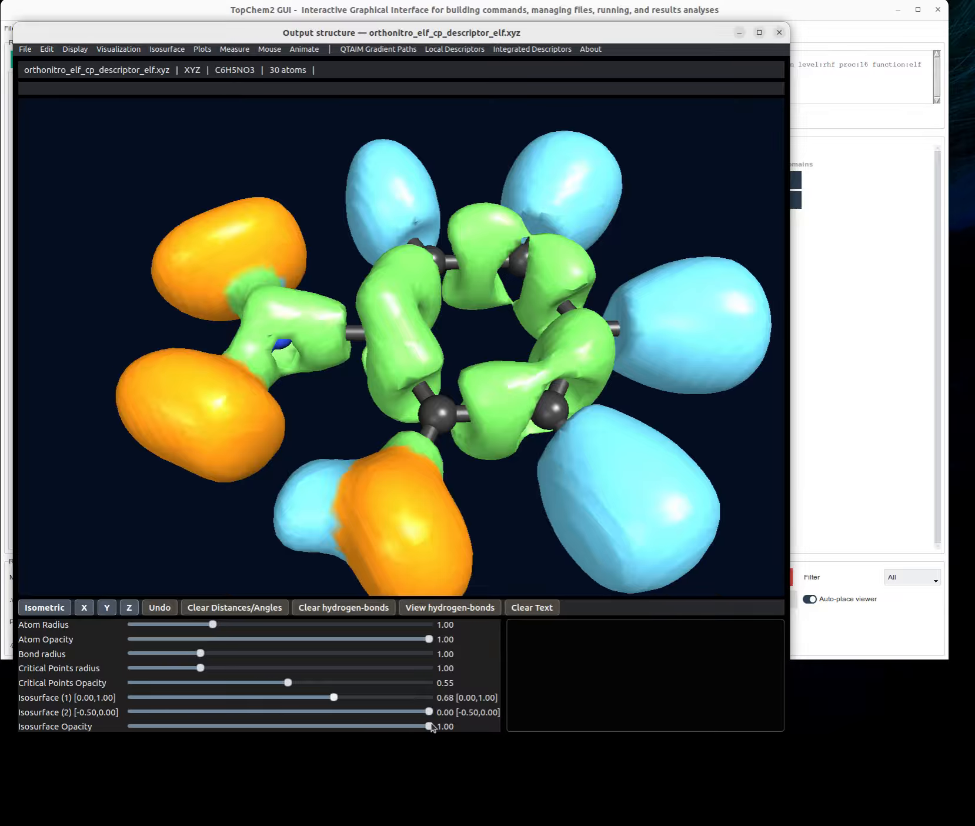
{"action": "left_click_drag", "start_coordinate": [429, 727], "coordinate": [426, 727]}
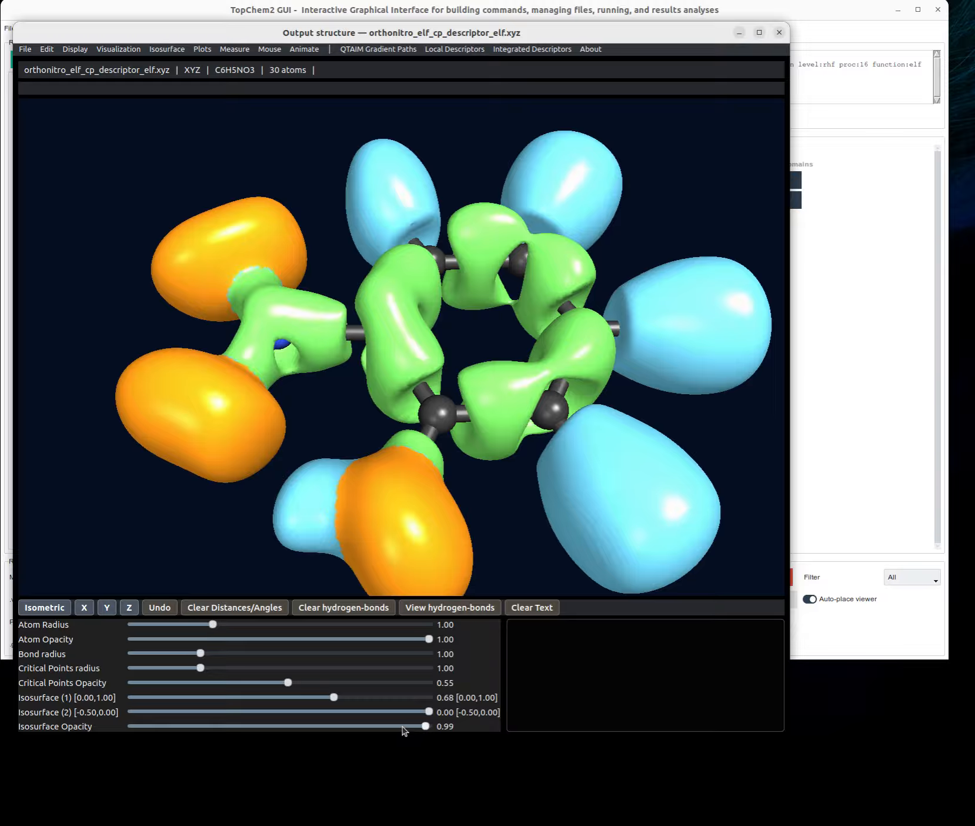
{"action": "left_click_drag", "start_coordinate": [425, 727], "coordinate": [394, 730]}
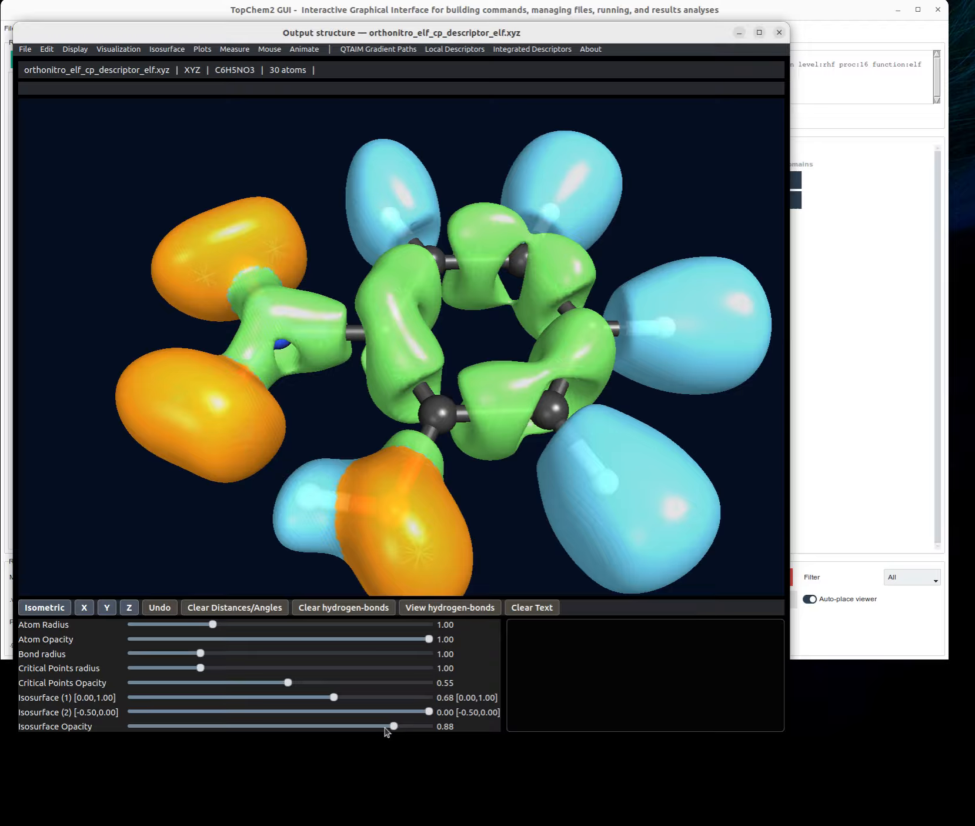
{"action": "scroll", "coordinate": [369, 727], "scroll_direction": "up", "scroll_amount": 1}
{"action": "scroll", "coordinate": [340, 731], "scroll_direction": "down", "scroll_amount": 3}
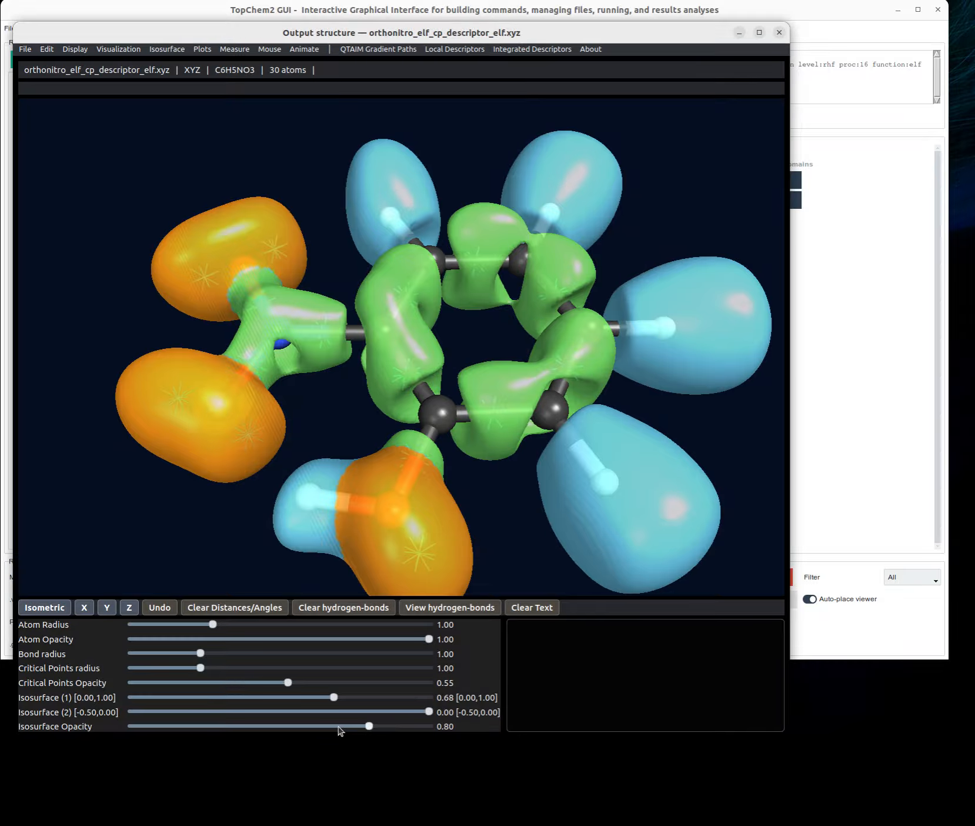
{"action": "scroll", "coordinate": [340, 730], "scroll_direction": "down", "scroll_amount": 1}
{"action": "left_click", "coordinate": [336, 727]}
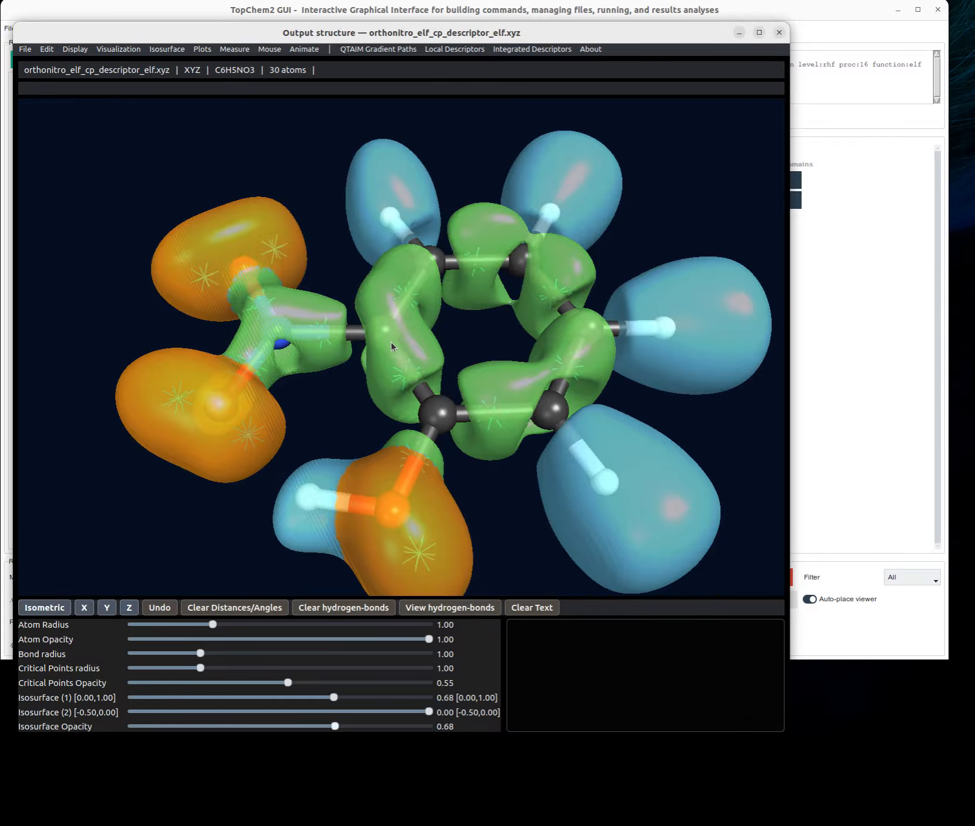
- Raise the Isosurface (1) value to 0.87 and enlarge the critical points to a radius of 1.76
{"action": "left_click_drag", "start_coordinate": [386, 343], "coordinate": [373, 335]}
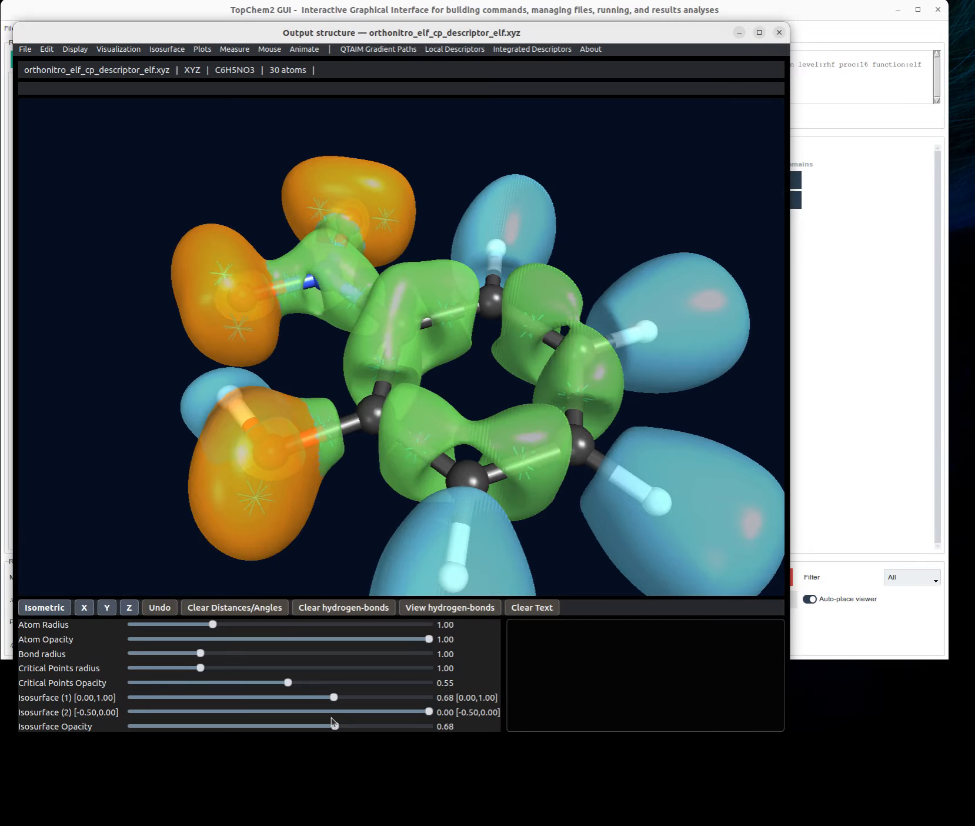
{"action": "left_click_drag", "start_coordinate": [335, 698], "coordinate": [391, 701]}
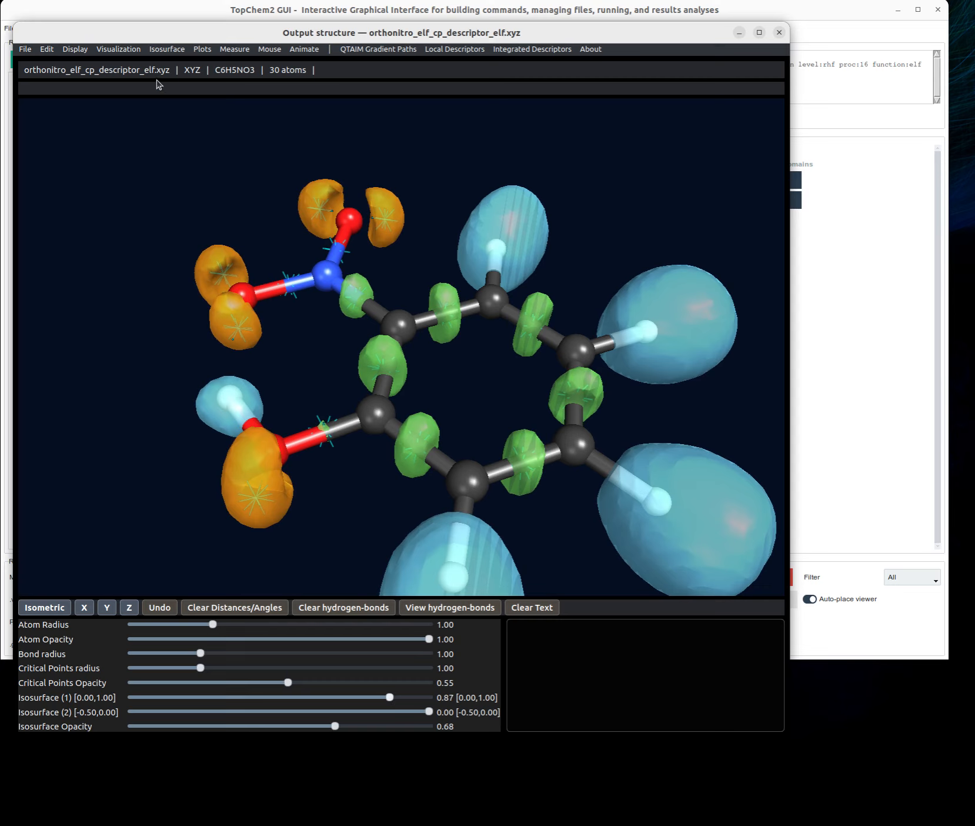
{"action": "left_click", "coordinate": [134, 52]}
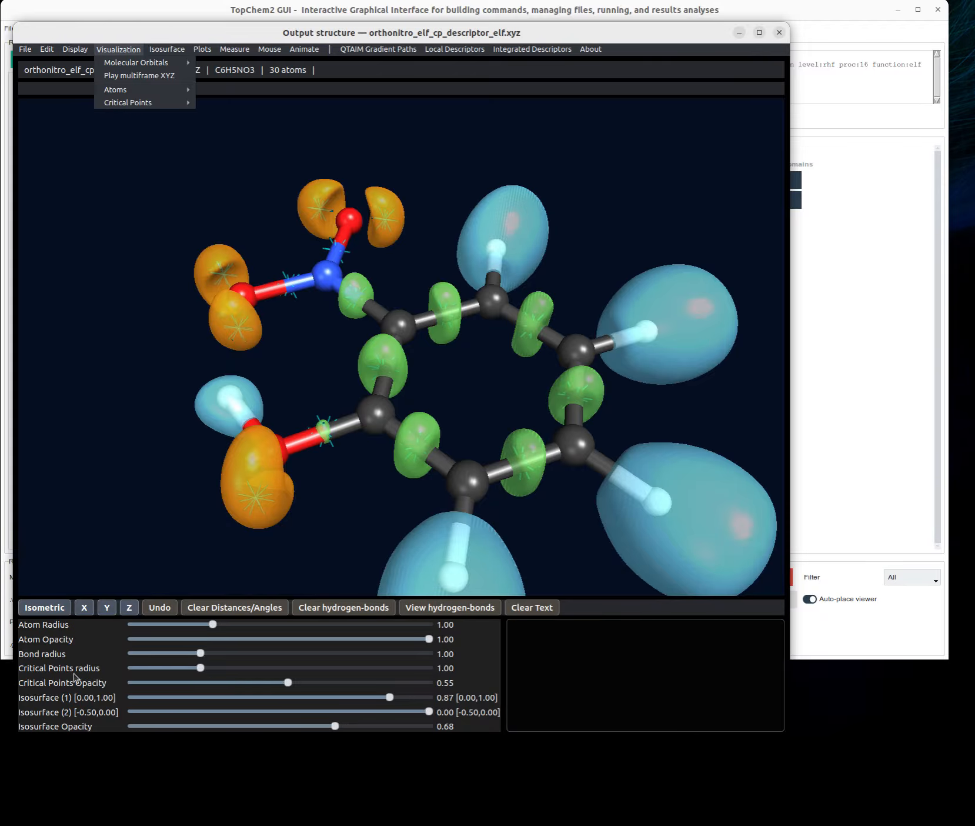
{"action": "left_click", "coordinate": [200, 669]}
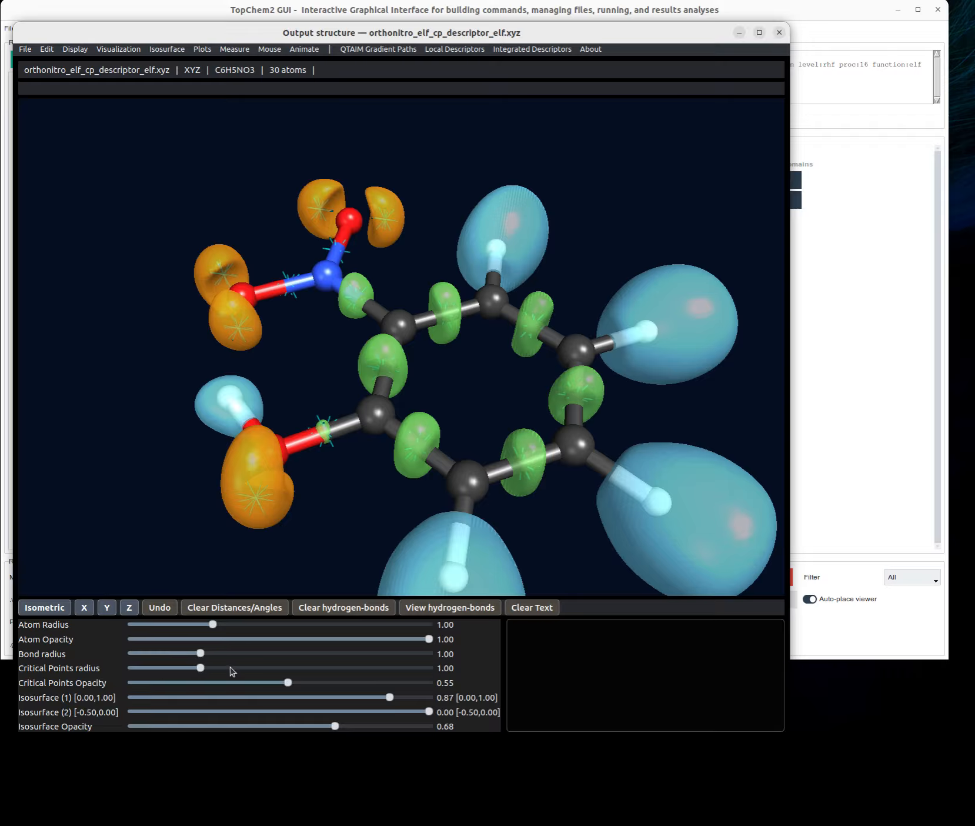
{"action": "left_click", "coordinate": [209, 671]}
{"action": "left_click", "coordinate": [259, 667]}
{"action": "left_click", "coordinate": [260, 669]}
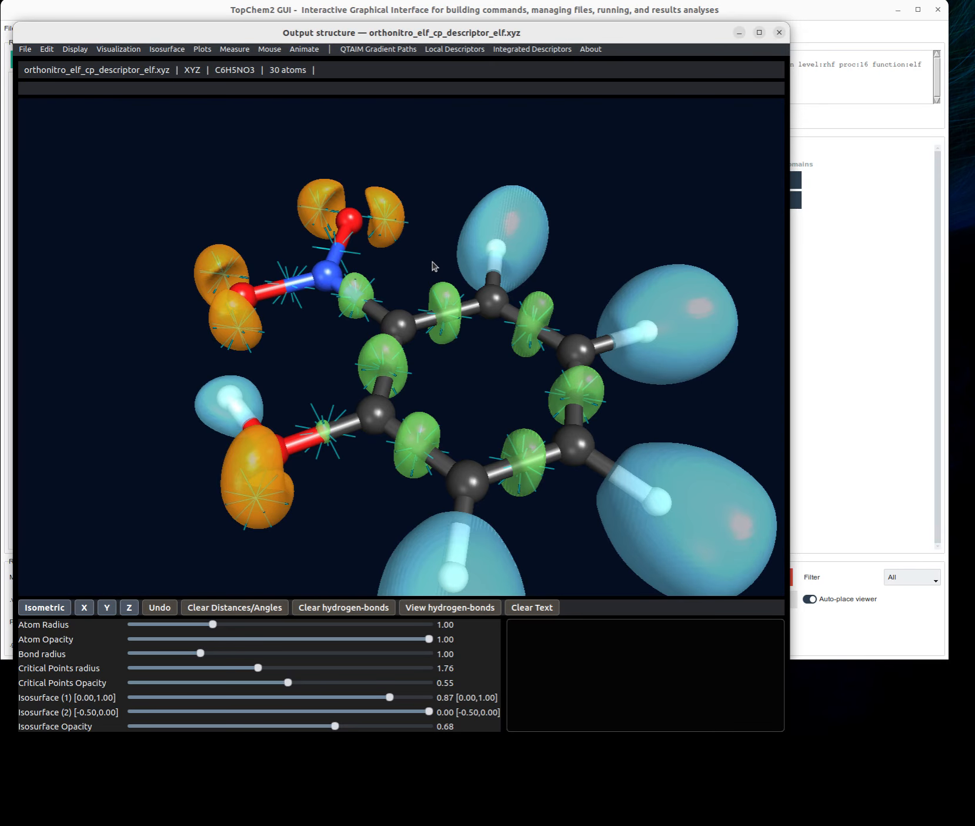
{"action": "left_click_drag", "start_coordinate": [433, 266], "coordinate": [402, 235]}
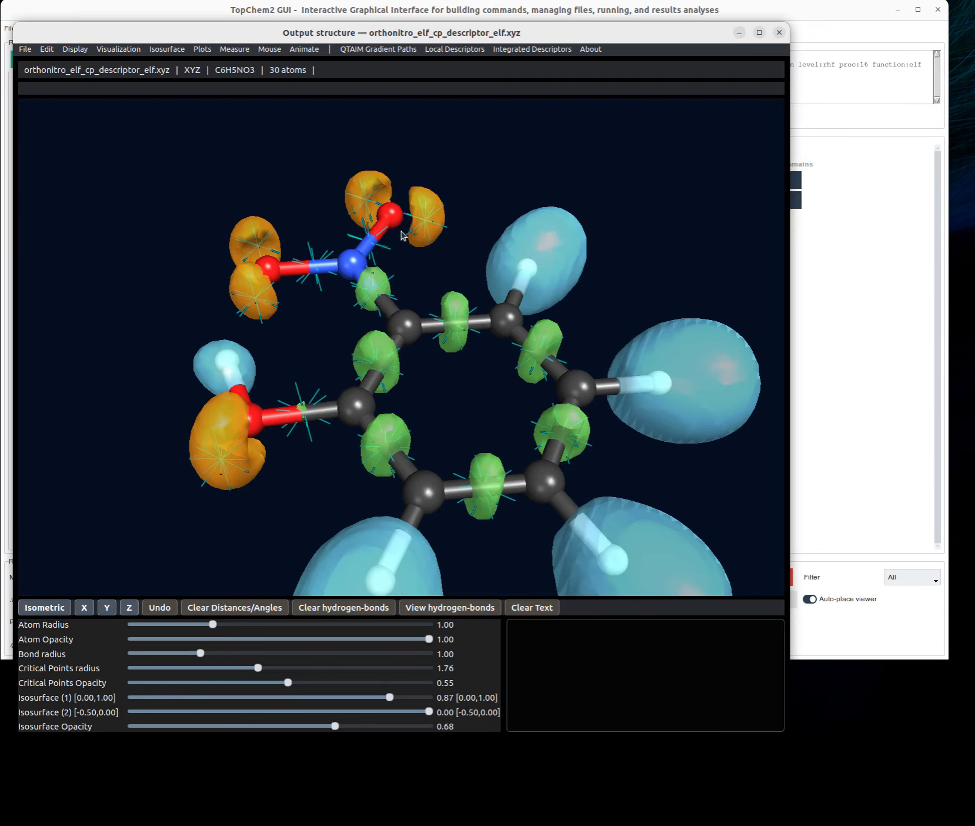
- Remove the cube and all isosurfaces from the structure
{"action": "left_click", "coordinate": [154, 49]}
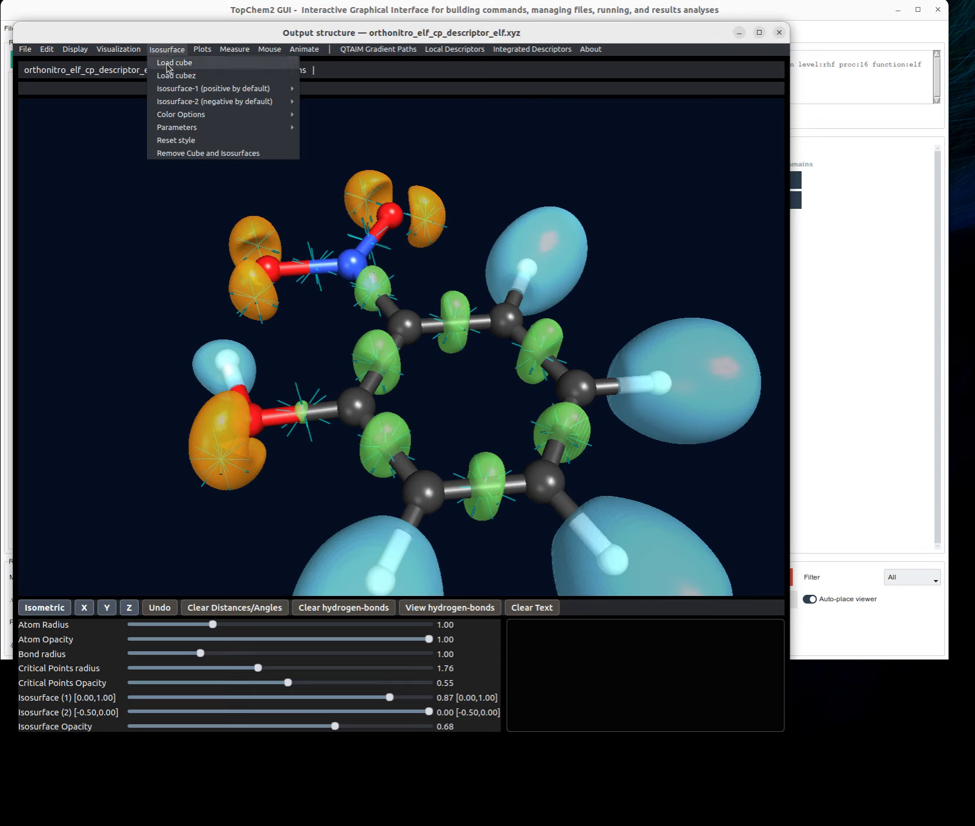
{"action": "mouse_move", "coordinate": [184, 101]}
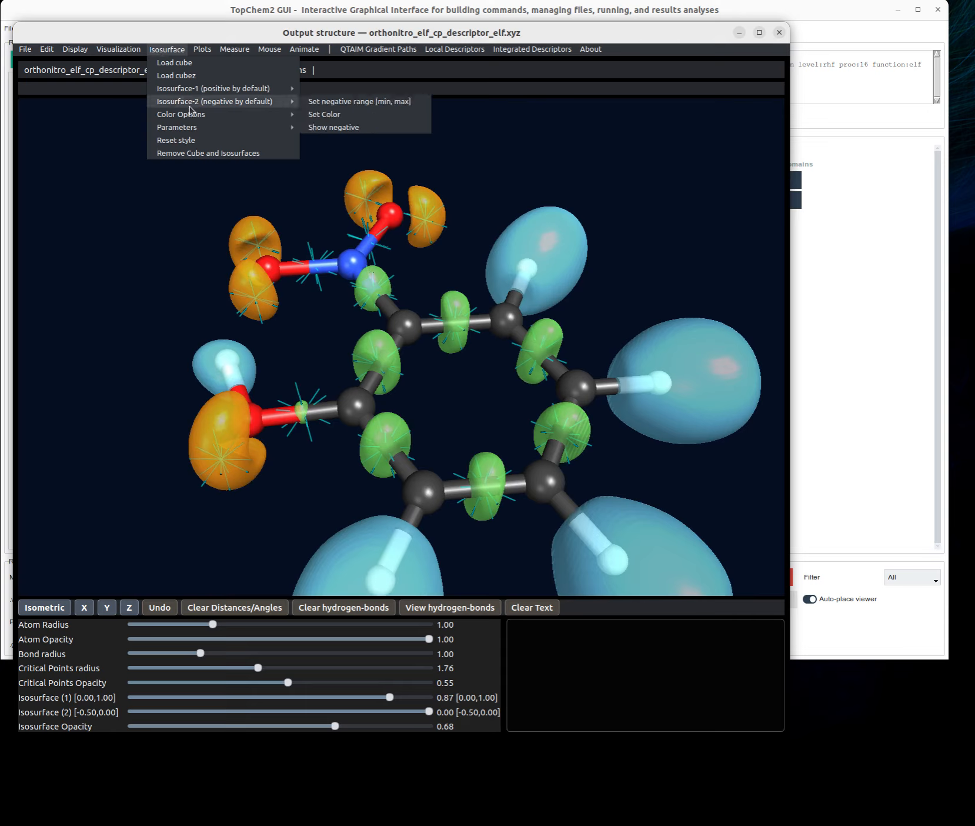
{"action": "left_click", "coordinate": [209, 150]}
{"action": "left_click_drag", "start_coordinate": [429, 228], "coordinate": [404, 220]}
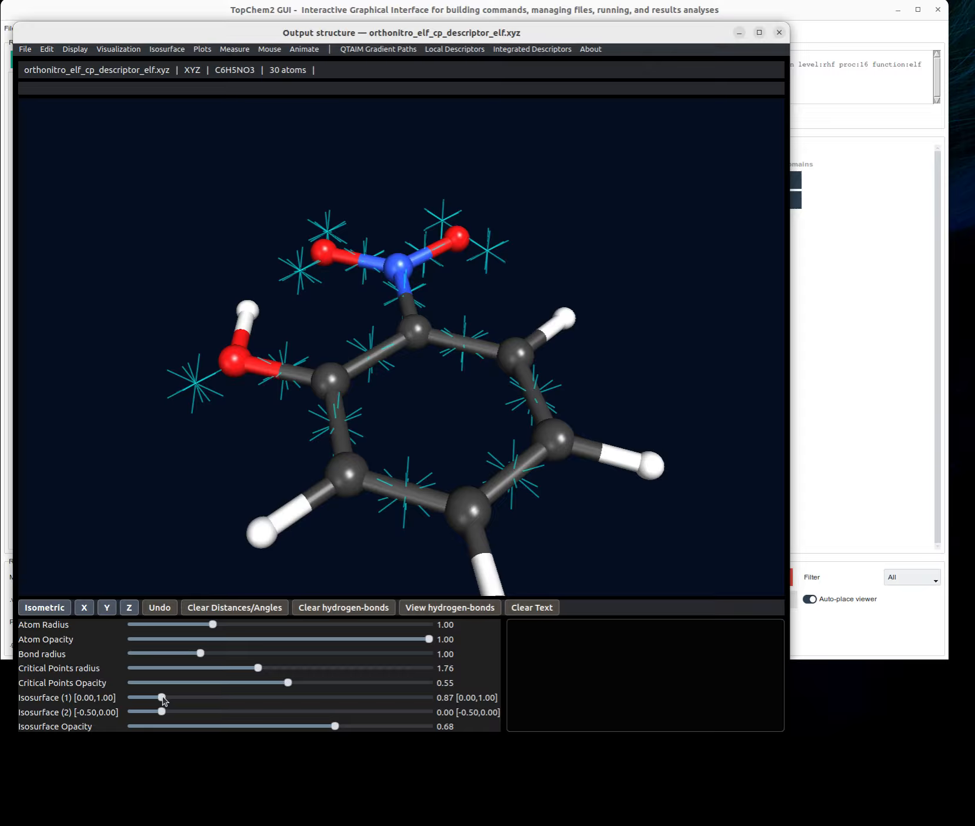
- Reduce the critical points radius to 1.14 and change the critical point shape to Cube
{"action": "left_click_drag", "start_coordinate": [259, 670], "coordinate": [239, 669]}
{"action": "left_click_drag", "start_coordinate": [213, 671], "coordinate": [208, 671]}
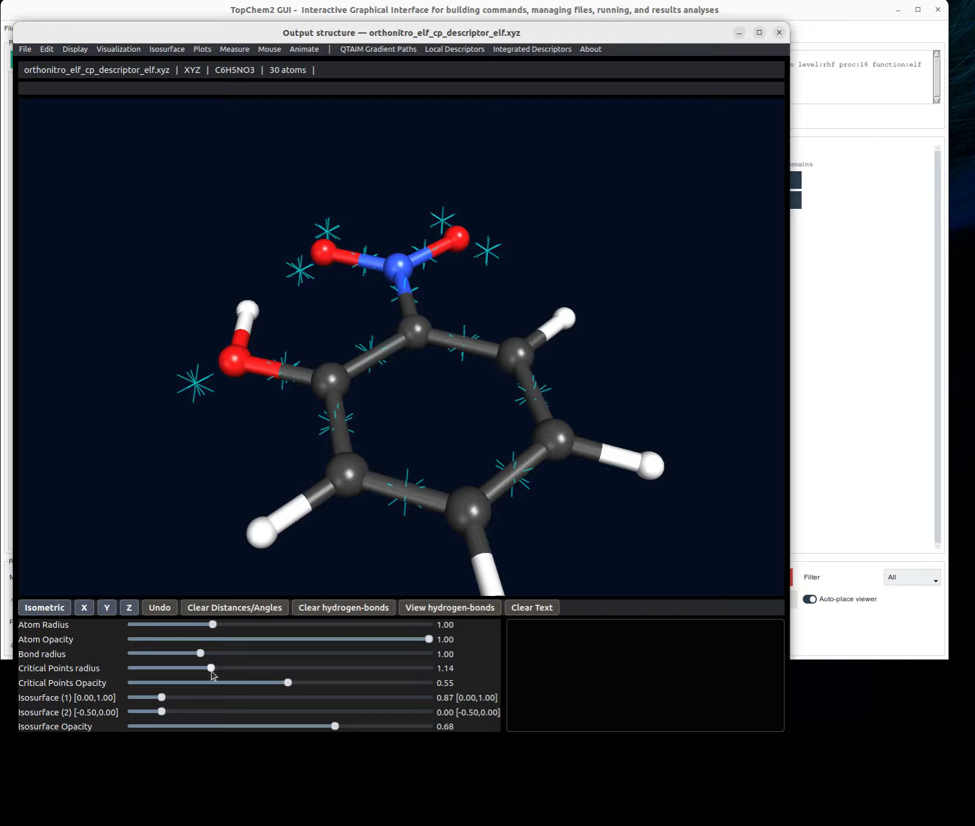
{"action": "left_click", "coordinate": [123, 49]}
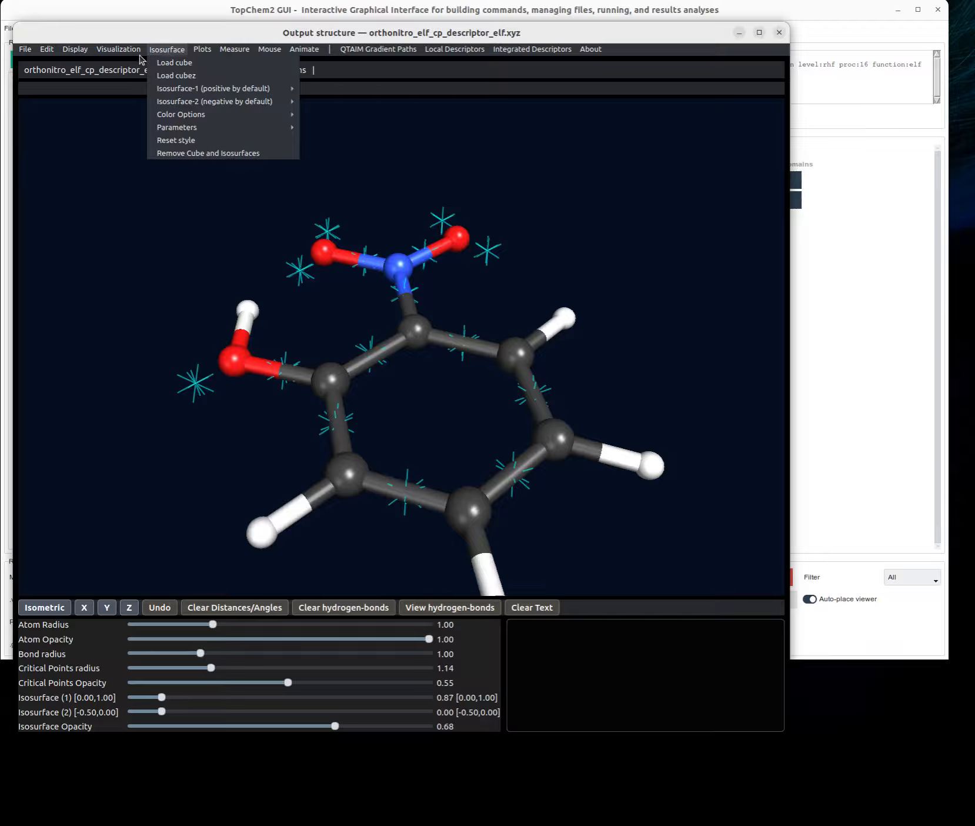
{"action": "mouse_move", "coordinate": [126, 56]}
{"action": "mouse_move", "coordinate": [141, 103]}
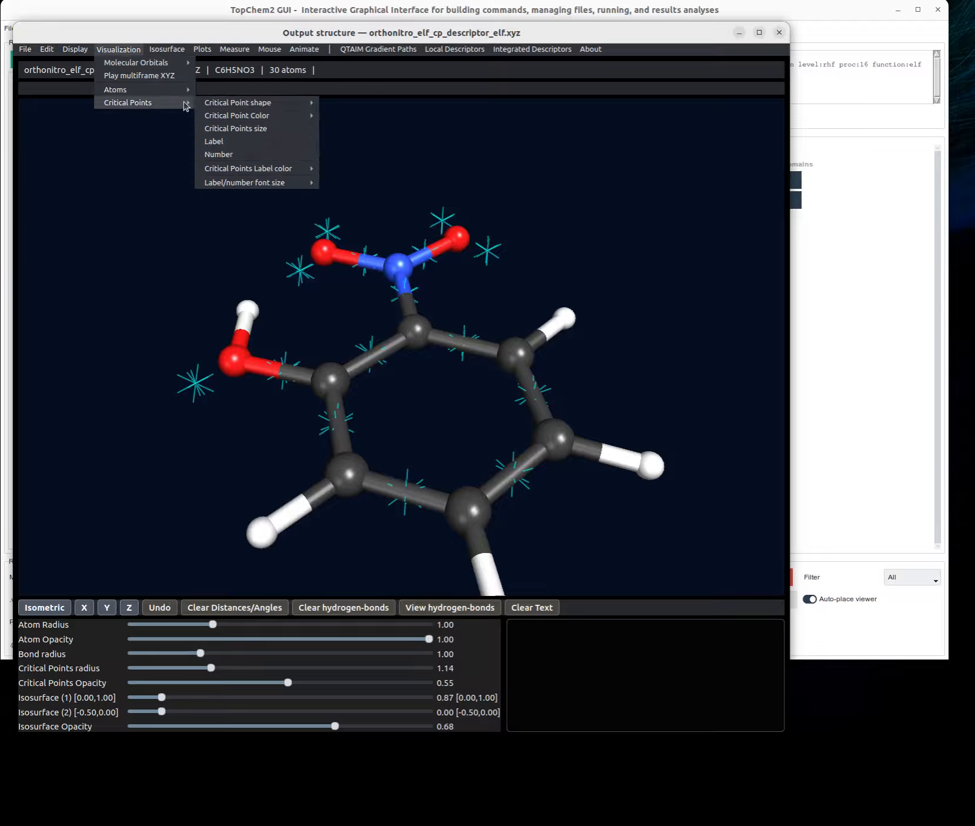
{"action": "mouse_move", "coordinate": [238, 102]}
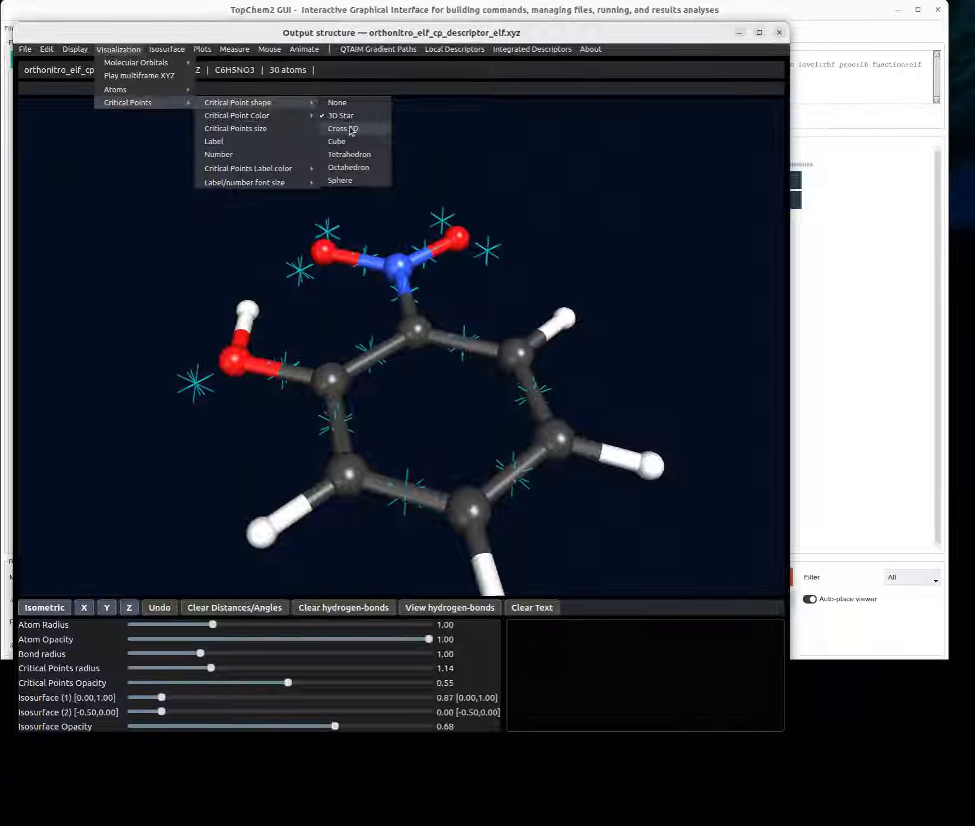
{"action": "left_click", "coordinate": [337, 141]}
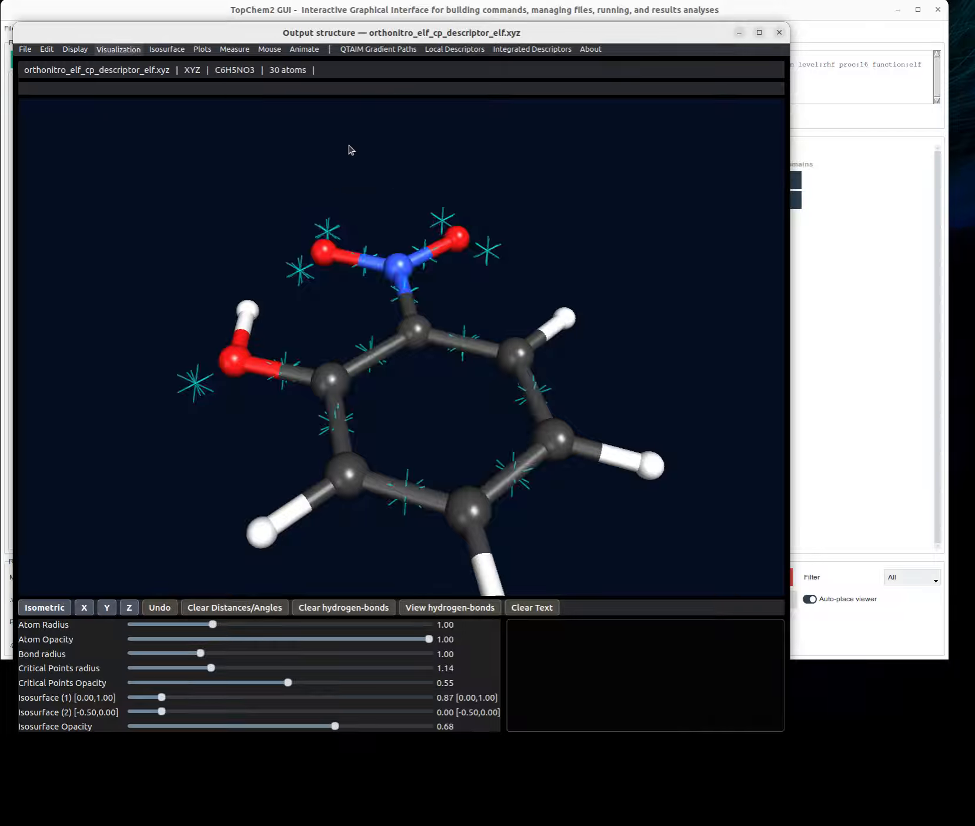
{"action": "left_click_drag", "start_coordinate": [244, 182], "coordinate": [236, 184]}
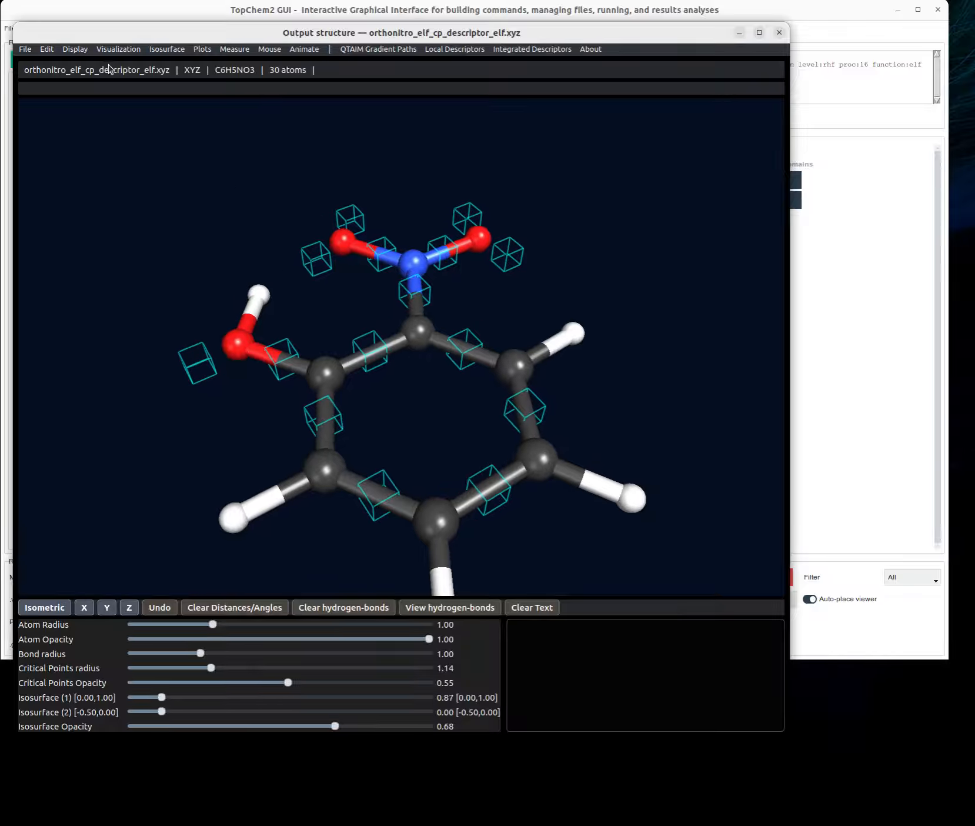
- Open the display options for the molecular structure
{"action": "left_click", "coordinate": [118, 49]}
{"action": "mouse_move", "coordinate": [121, 69]}
{"action": "mouse_move", "coordinate": [76, 49]}
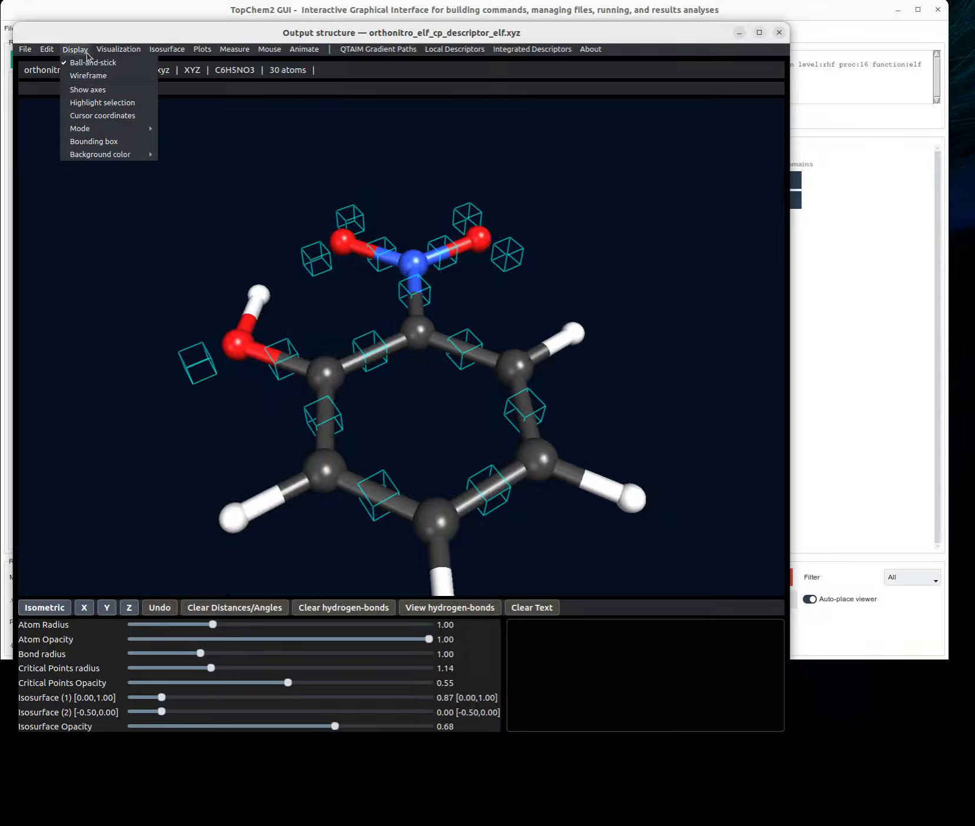